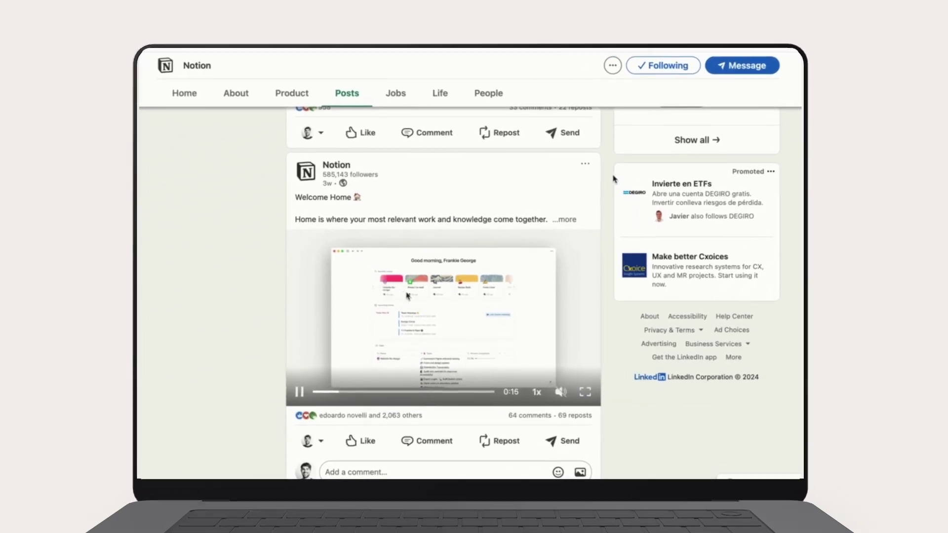
Expand the 64 comments under Notion's Welcome Home video post and scroll through them.
click(522, 412)
scroll(541, 424, down, 5)
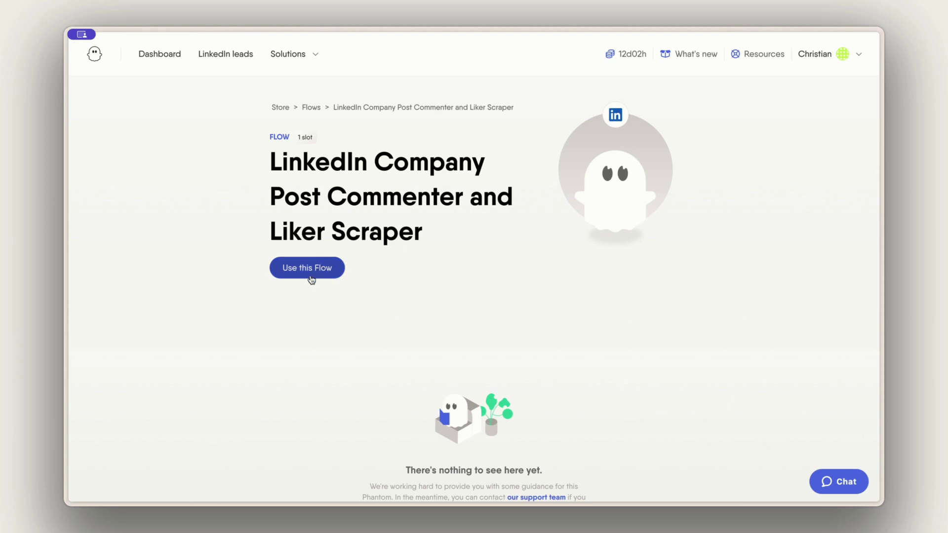
Start the Company Post Commenter and Liker Scraper flow and name it 'CEOs and CO-Founders from Notion Posts'.
click(311, 279)
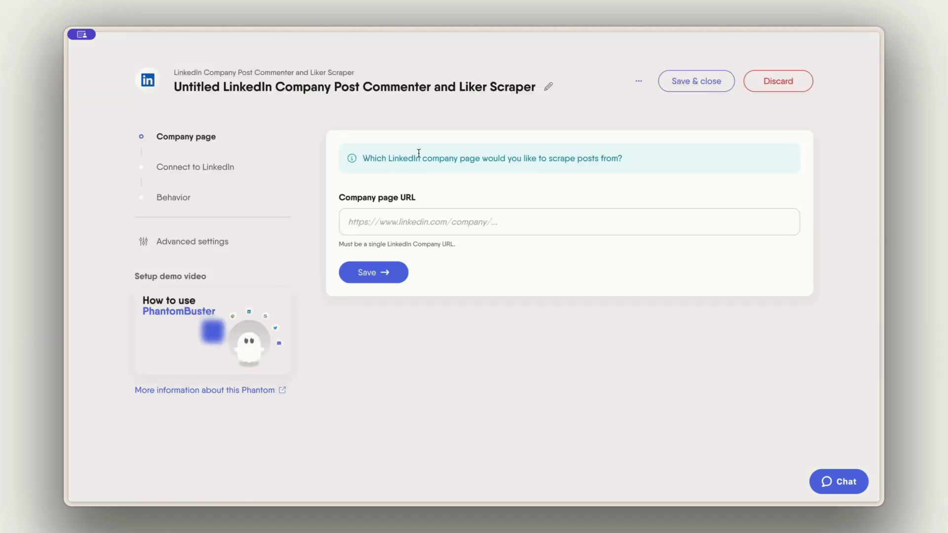
click(509, 84)
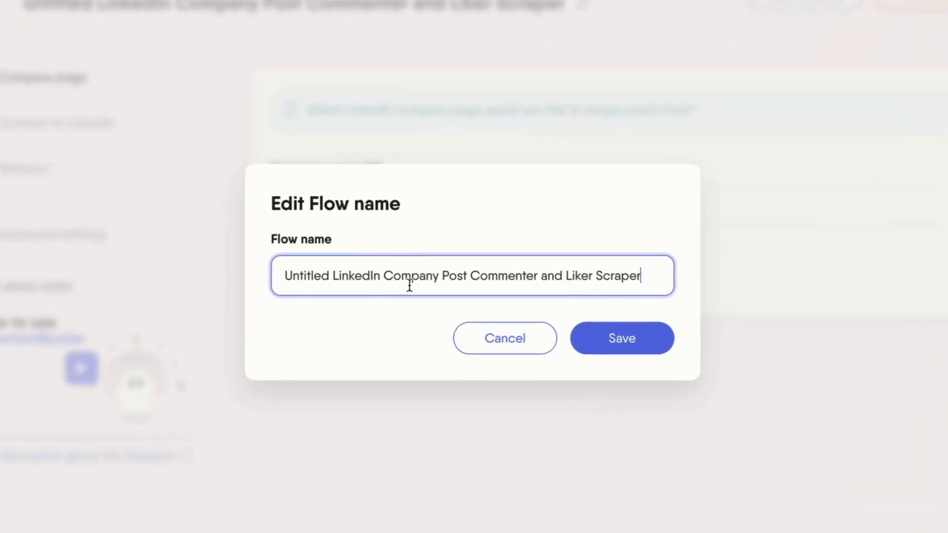
key(ctrl+a)
text(CEOs and CO)
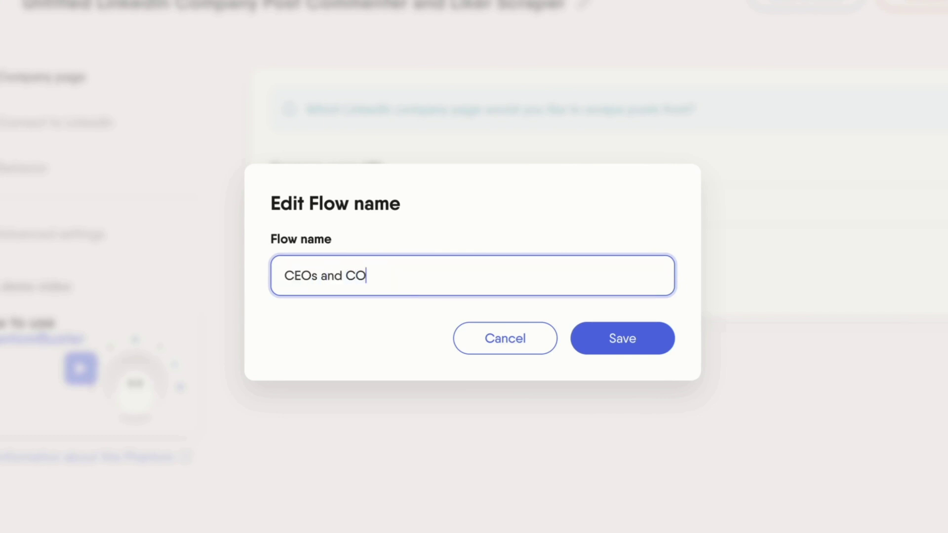
text(-Founders from Notion Posts)
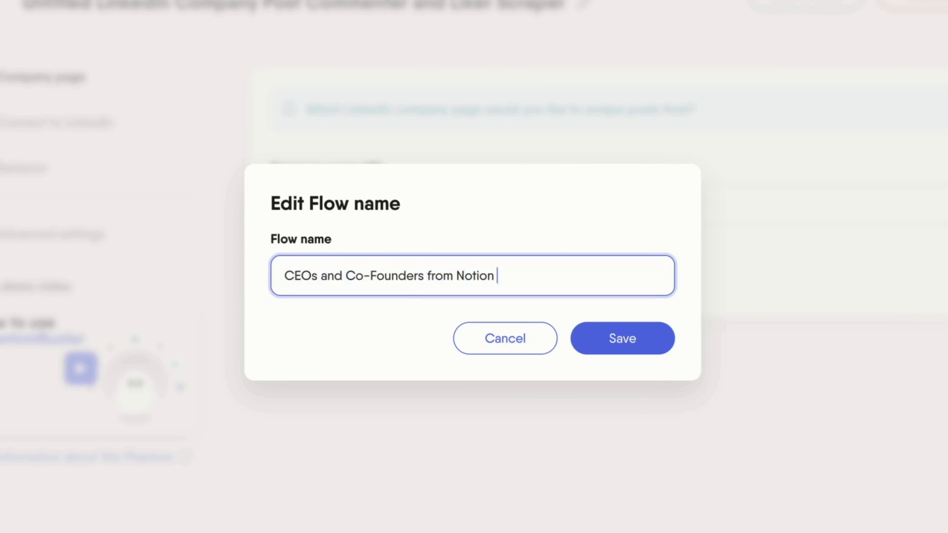
click(626, 342)
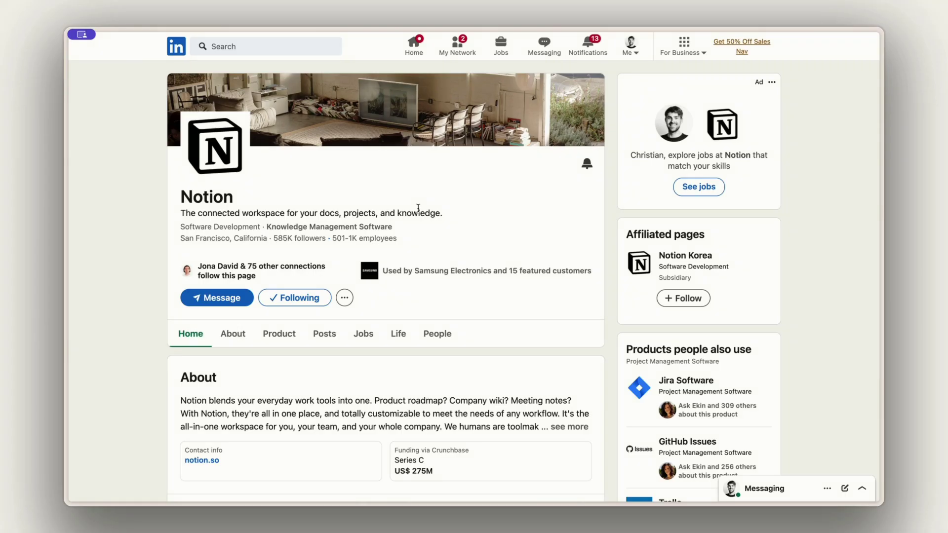
Target the copied notionhq company page URL and connect the LinkedIn account.
key(super+shift+c)
key(ctrl+Tab)
click(390, 220)
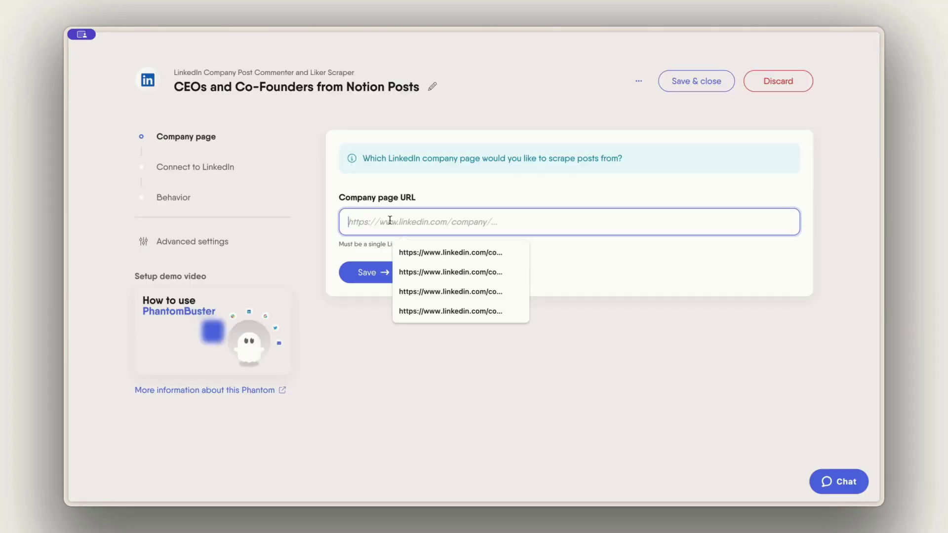
key(super+v)
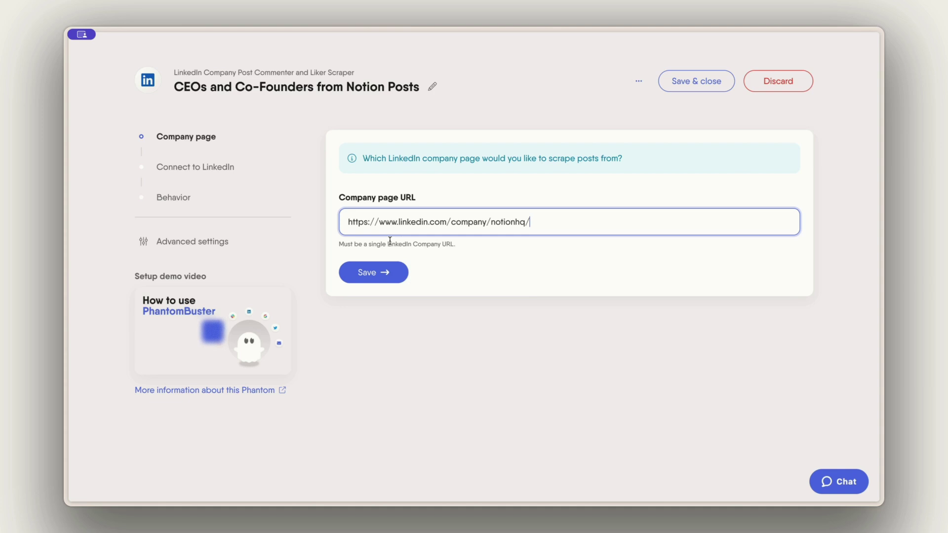
click(384, 271)
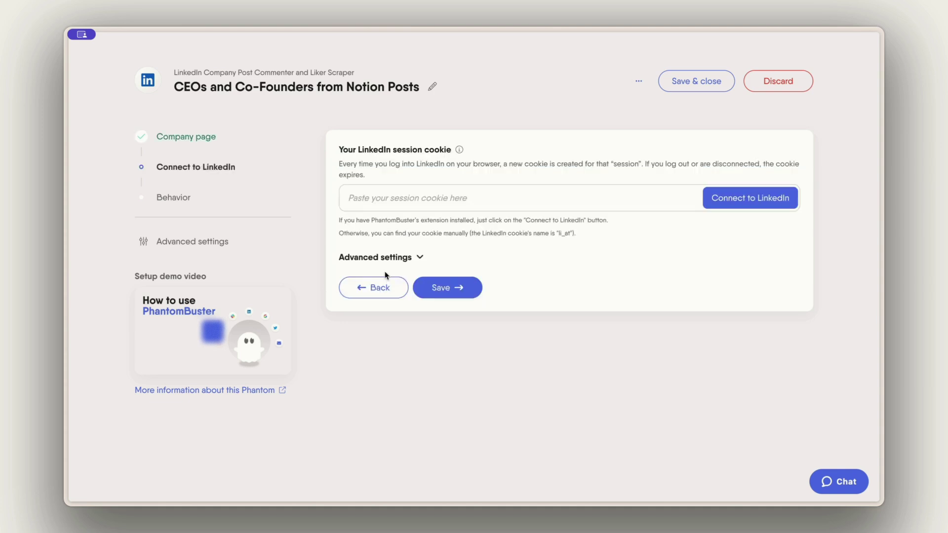
click(761, 208)
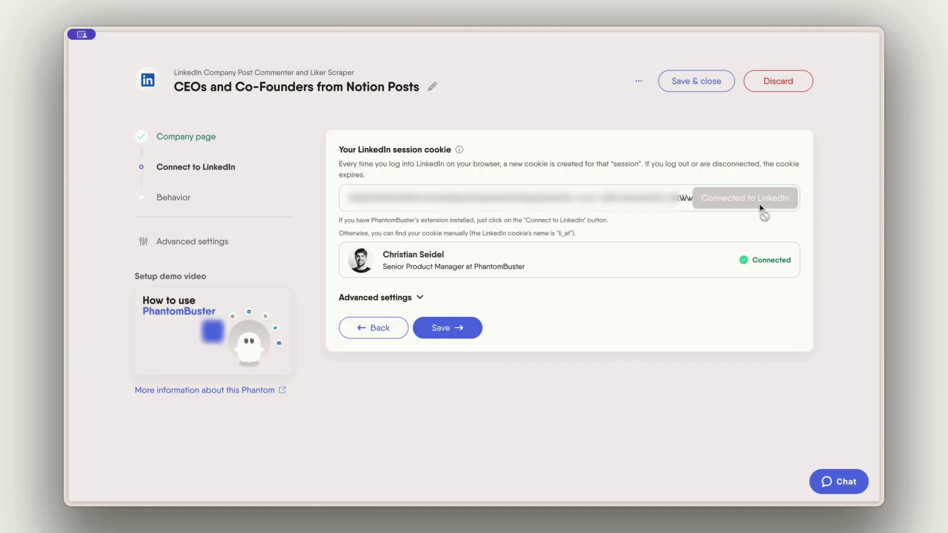
click(455, 329)
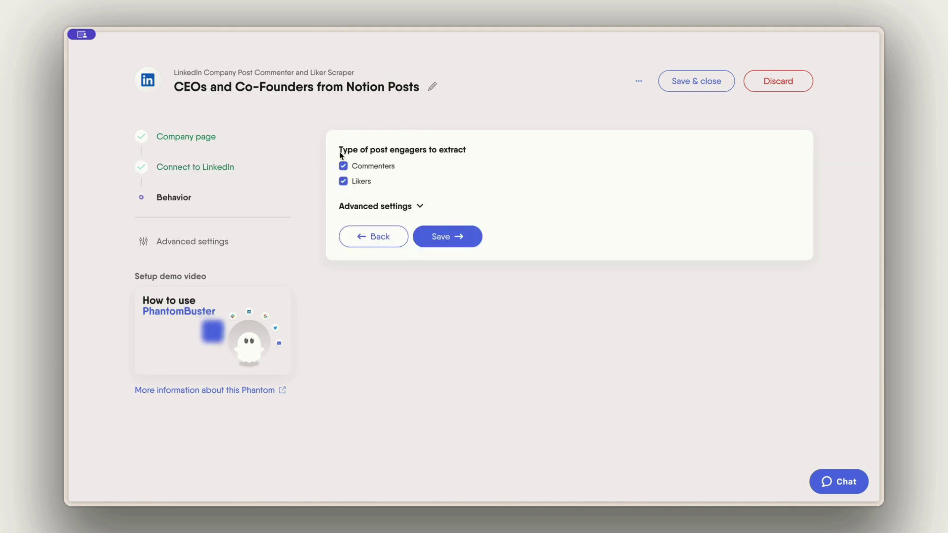
Keep extracting commenters and likers with no post date limit, and save the flow.
click(343, 182)
click(418, 207)
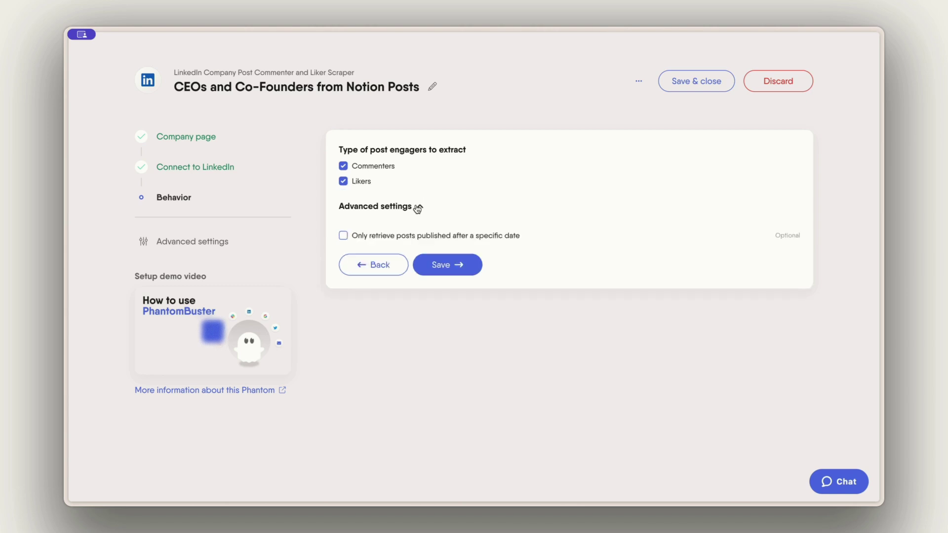
click(344, 237)
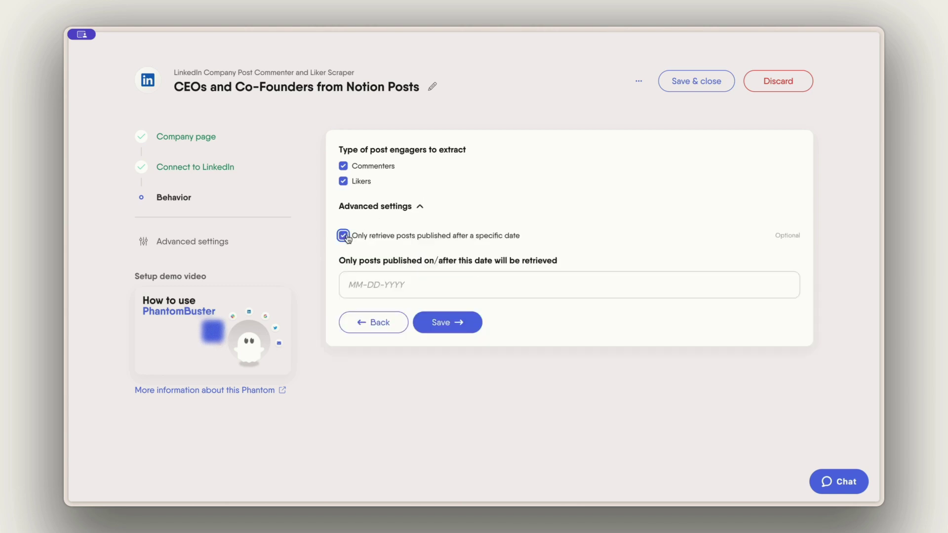
click(344, 236)
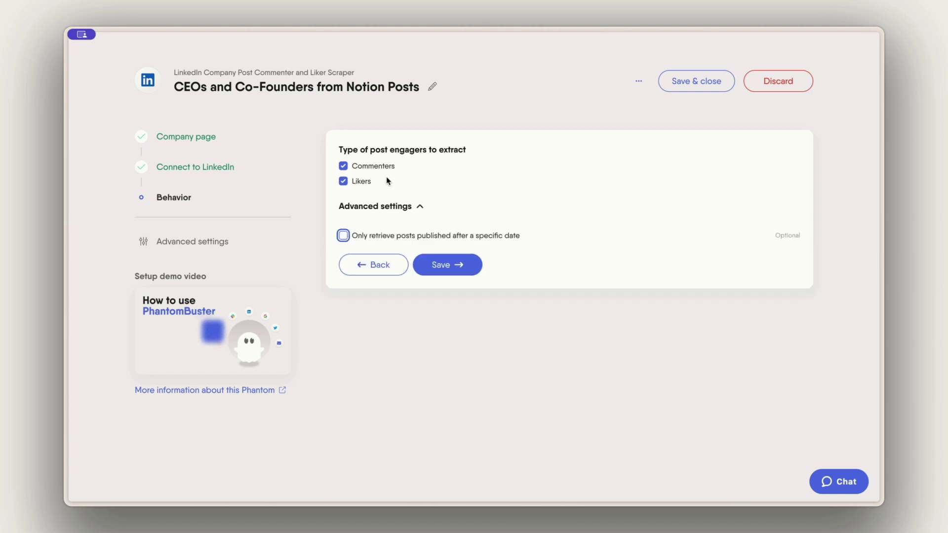
click(446, 267)
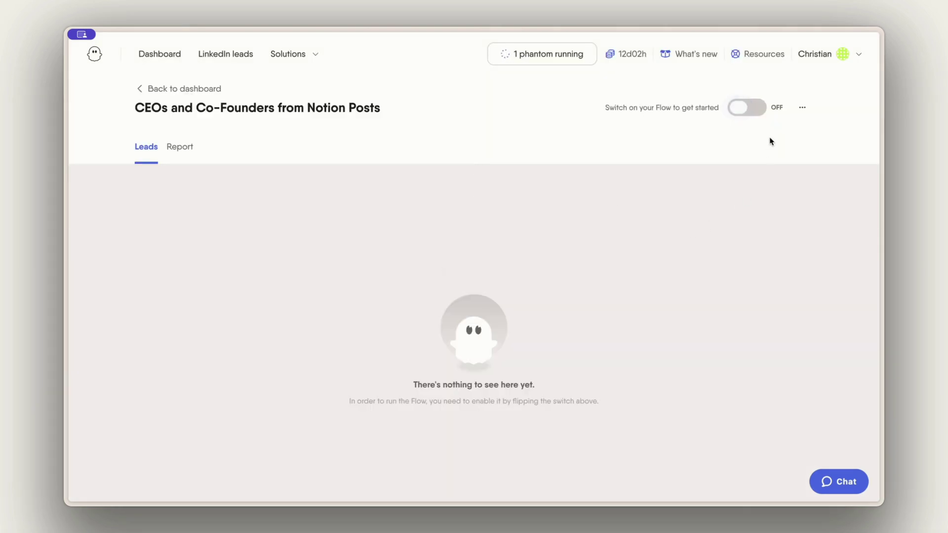
Switch the CEOs and Co-Founders flow from OFF to on.
click(760, 115)
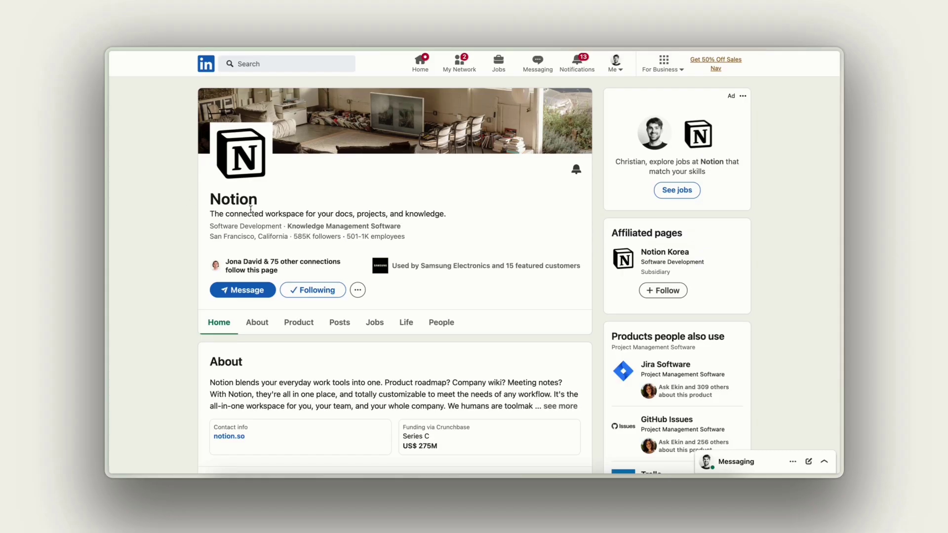
Scroll Notion's Posts feed to the Welcome Home video and open its 'and 2,063 others' reactions list.
click(345, 327)
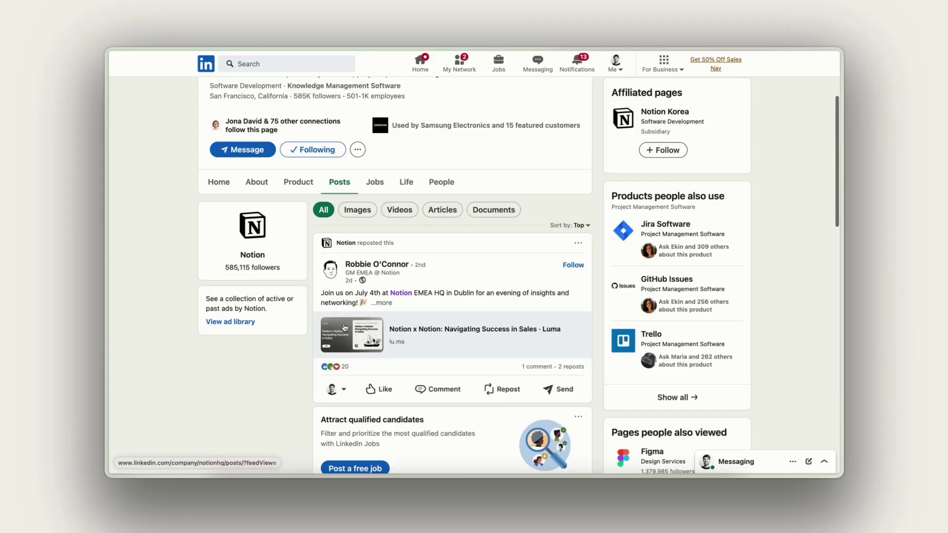
scroll(345, 327, down, 10)
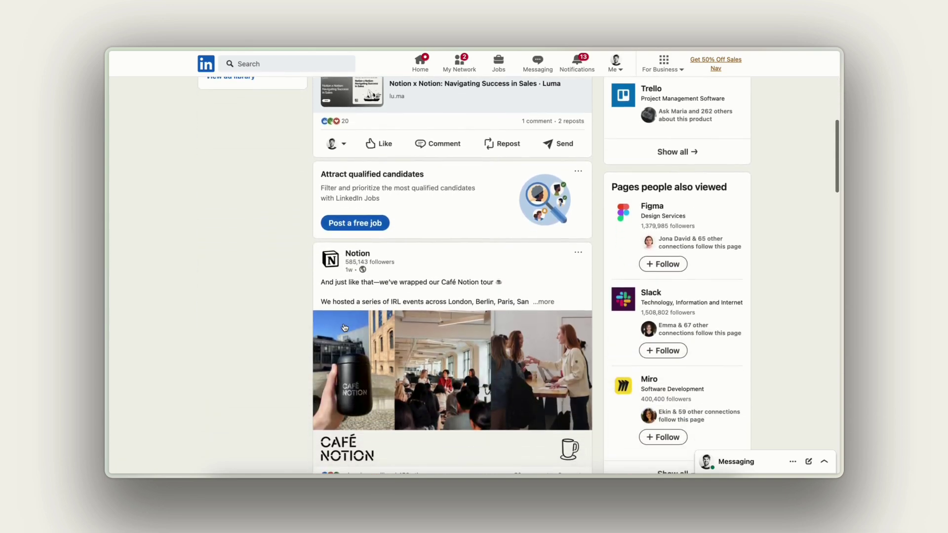
scroll(344, 323, down, 10)
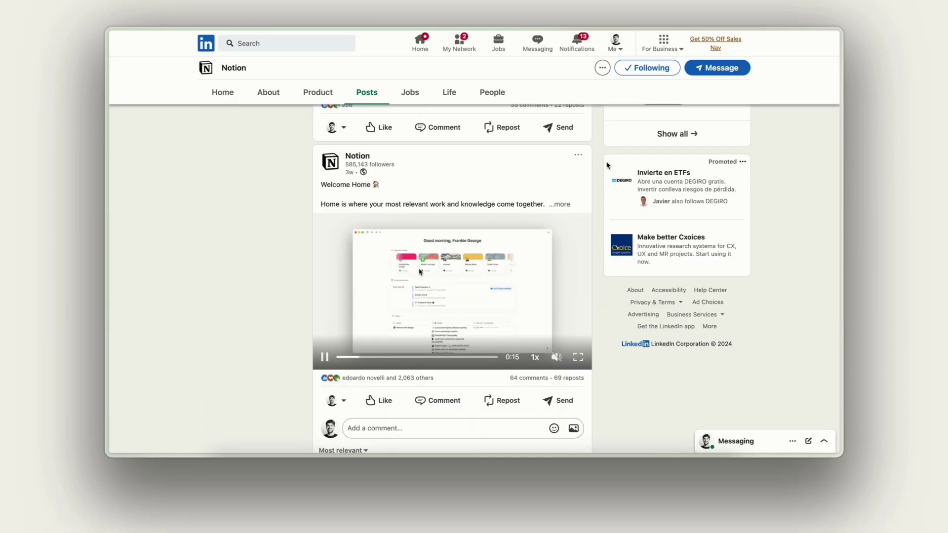
scroll(537, 378, down, 5)
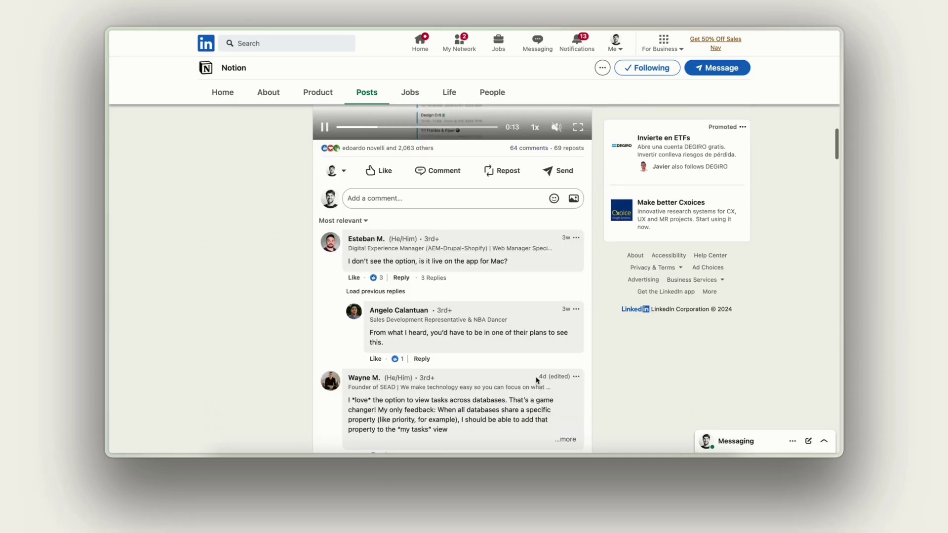
scroll(536, 381, down, 6)
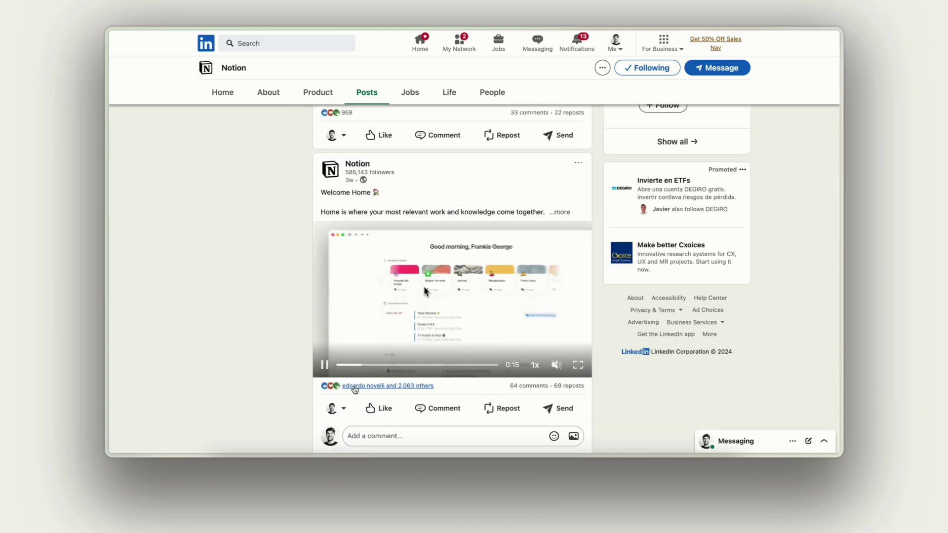
click(355, 390)
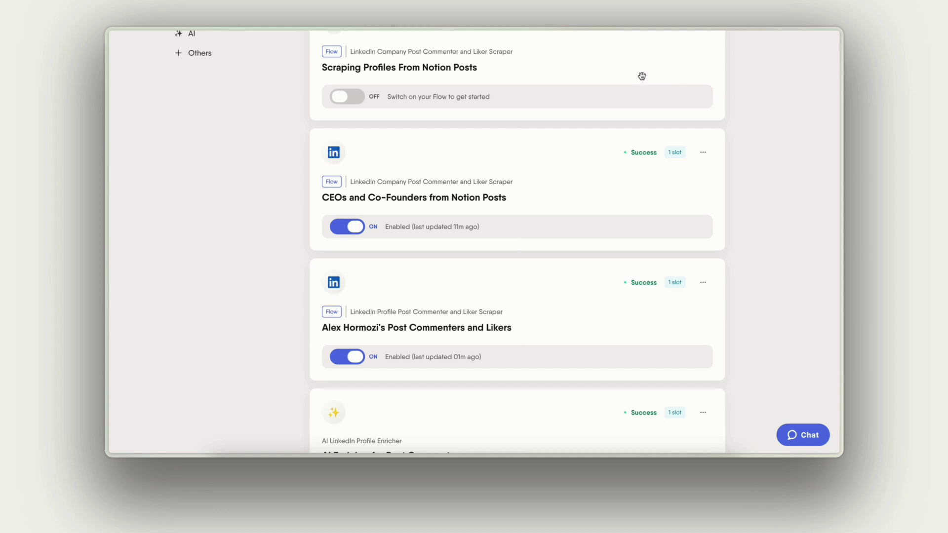
Browse the flow's leads, open a lead's post, then view the Report highlighting 29 posts scraped.
click(420, 187)
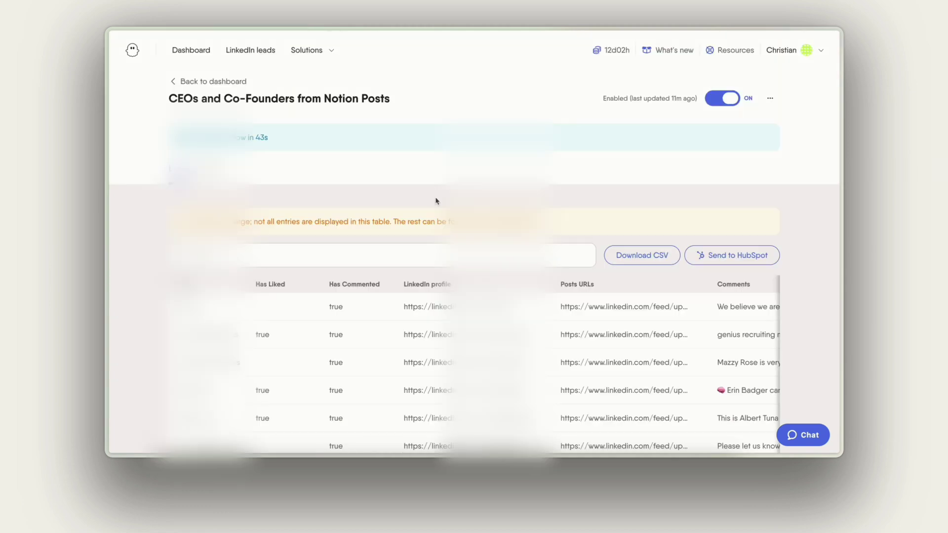
scroll(435, 200, down, 5)
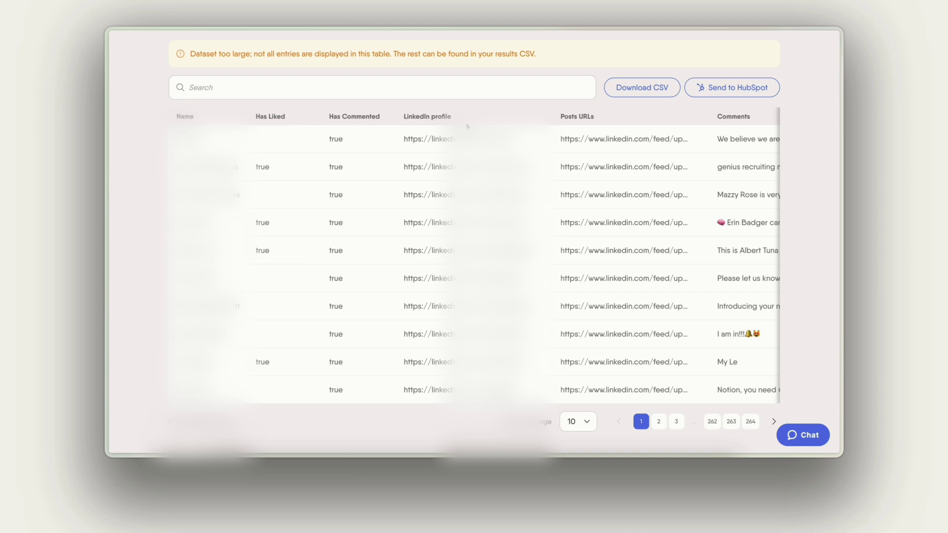
click(617, 141)
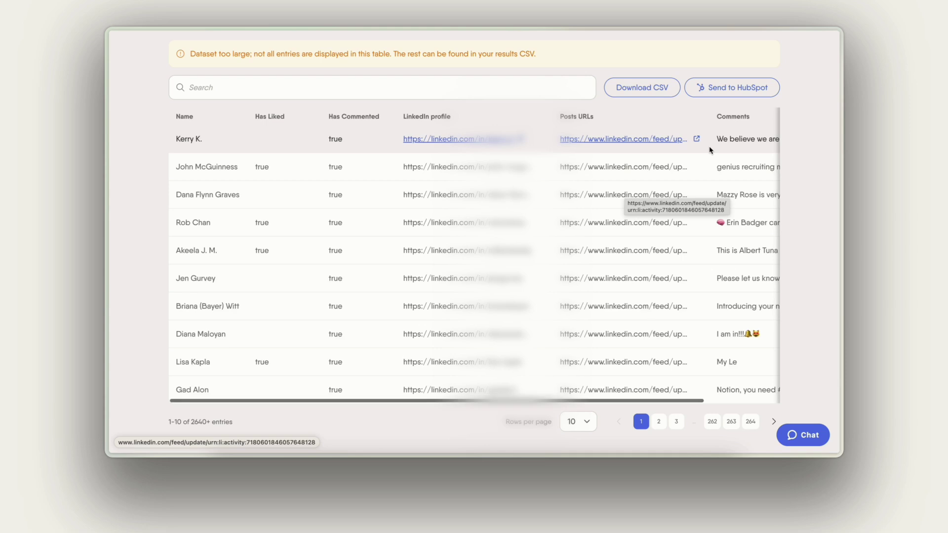
scroll(711, 151, right, 1)
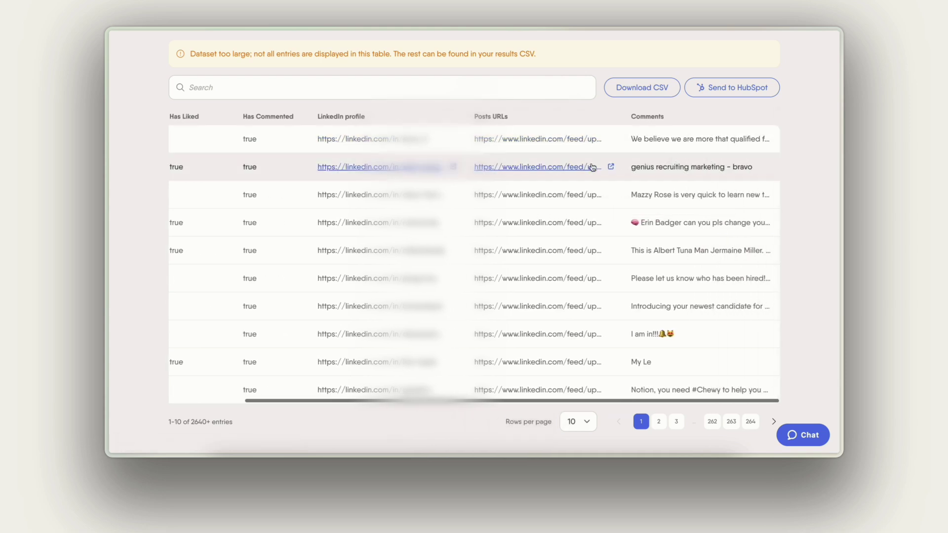
scroll(437, 172, up, 3)
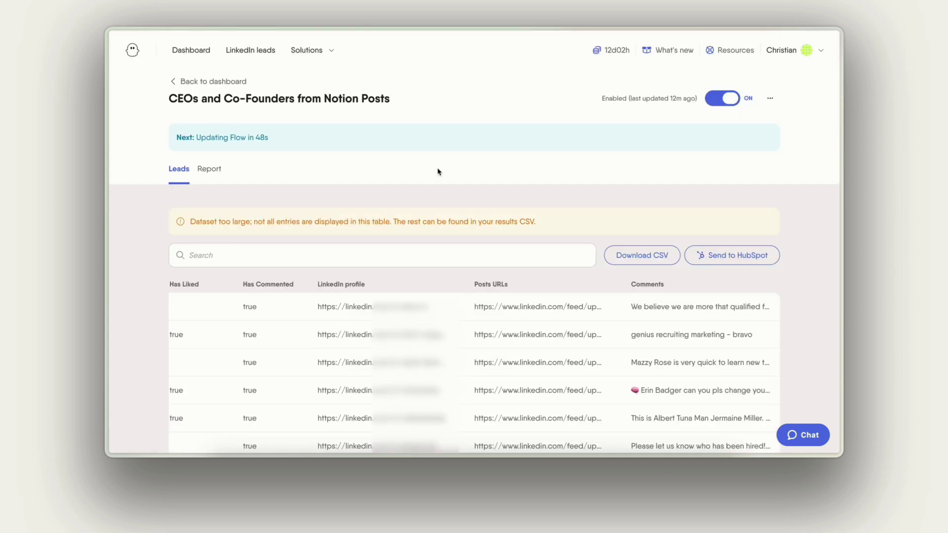
click(215, 170)
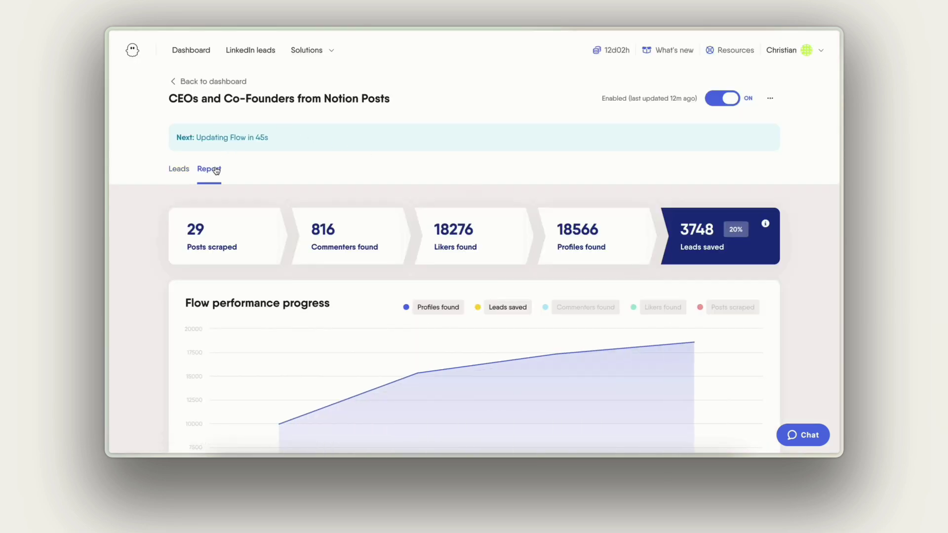
drag(185, 223, 236, 248)
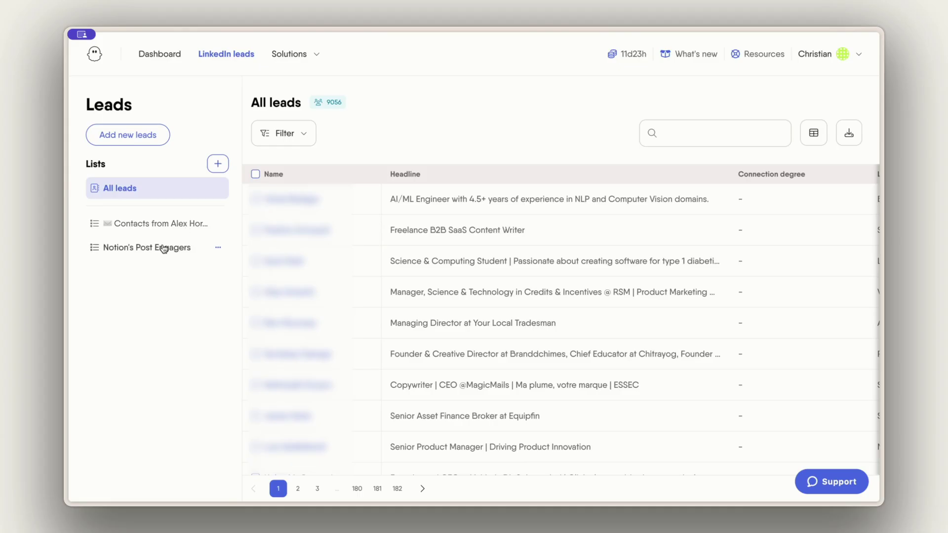
Open the Notion's Post Engagers list and review its existing filter.
click(164, 248)
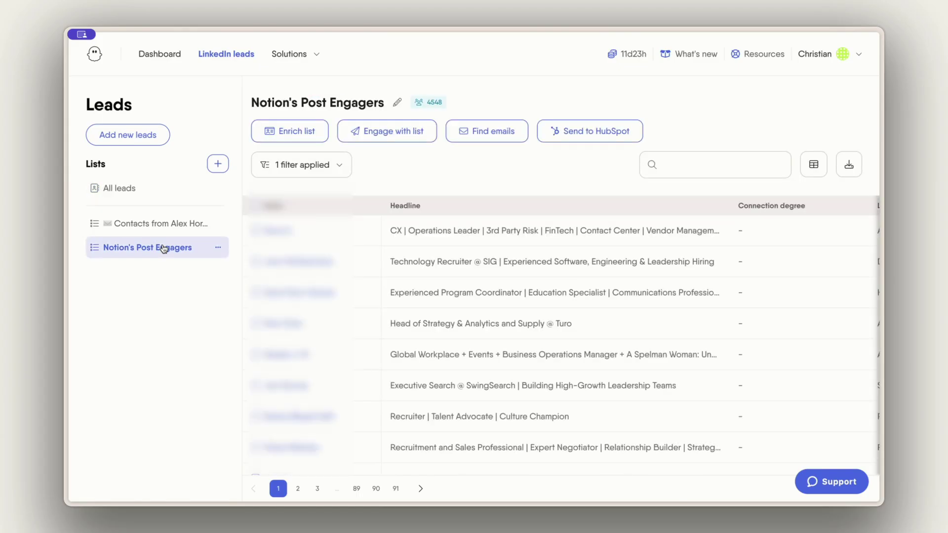
click(339, 173)
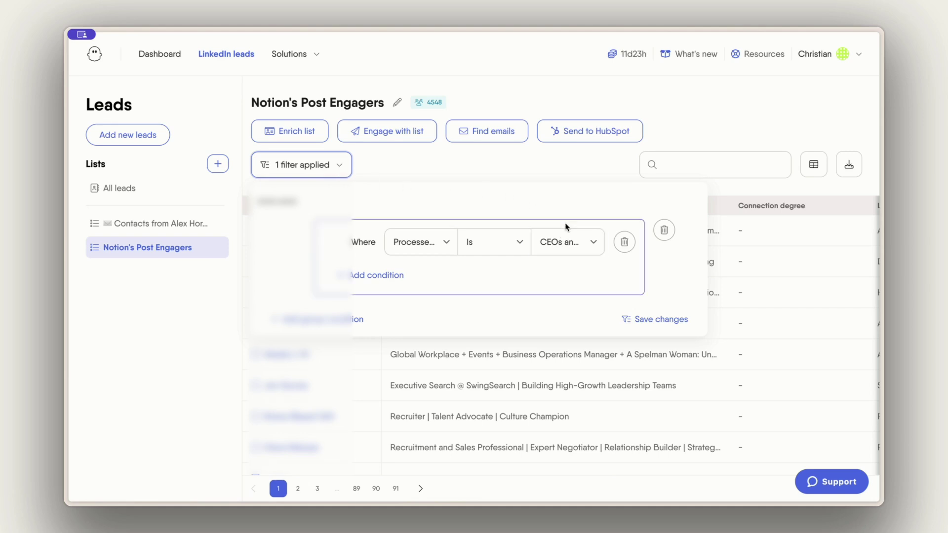
click(566, 177)
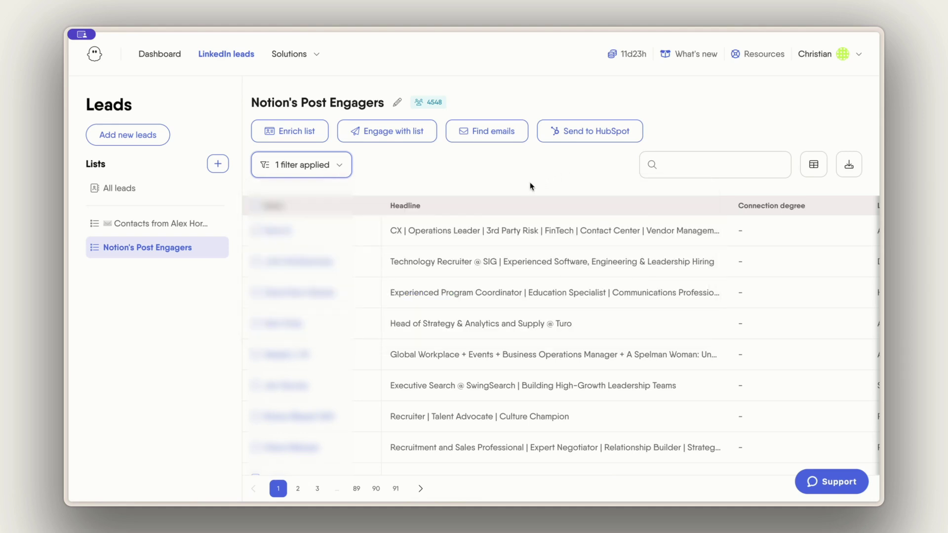
Duplicate the list and rename the copy 'Outreach - Notion's Post Engagers'.
click(216, 253)
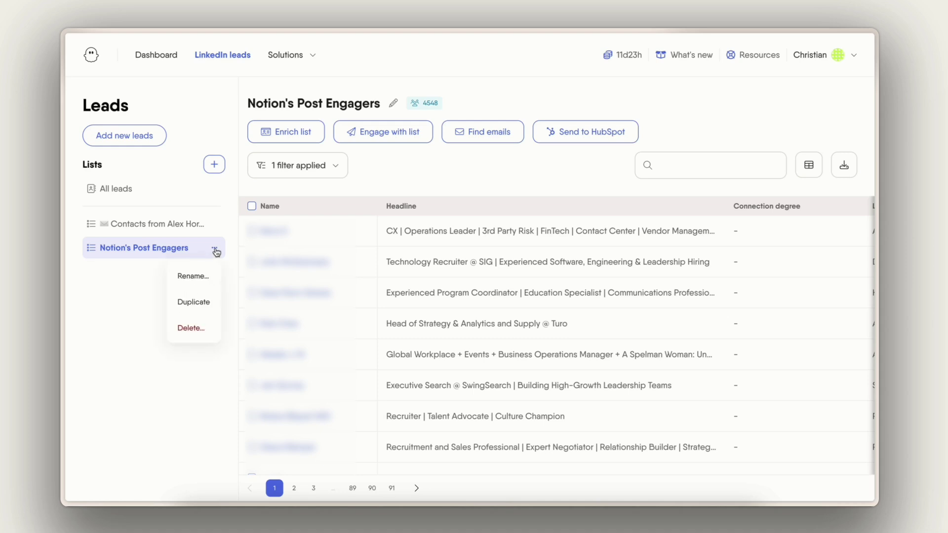
click(207, 299)
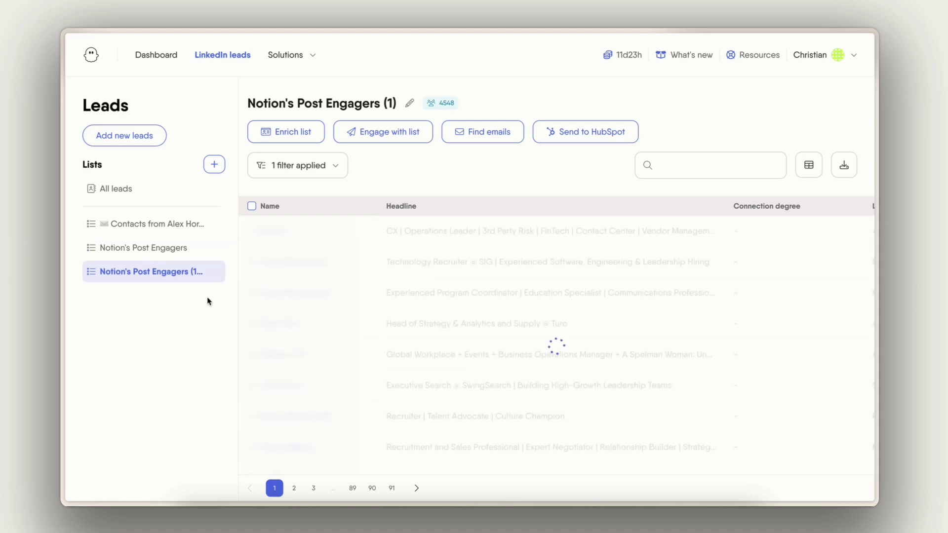
click(215, 274)
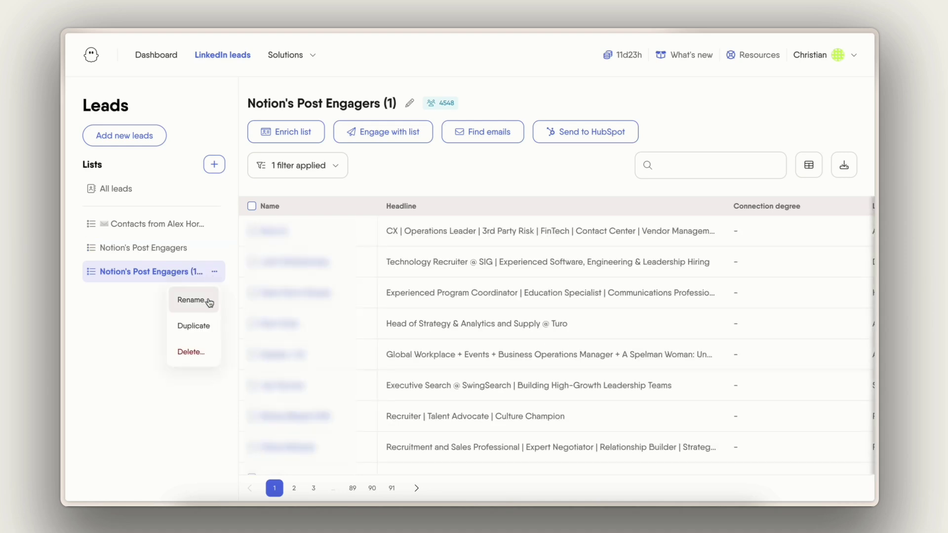
click(208, 301)
click(342, 268)
text(Outreach - Notion's Post Engagers)
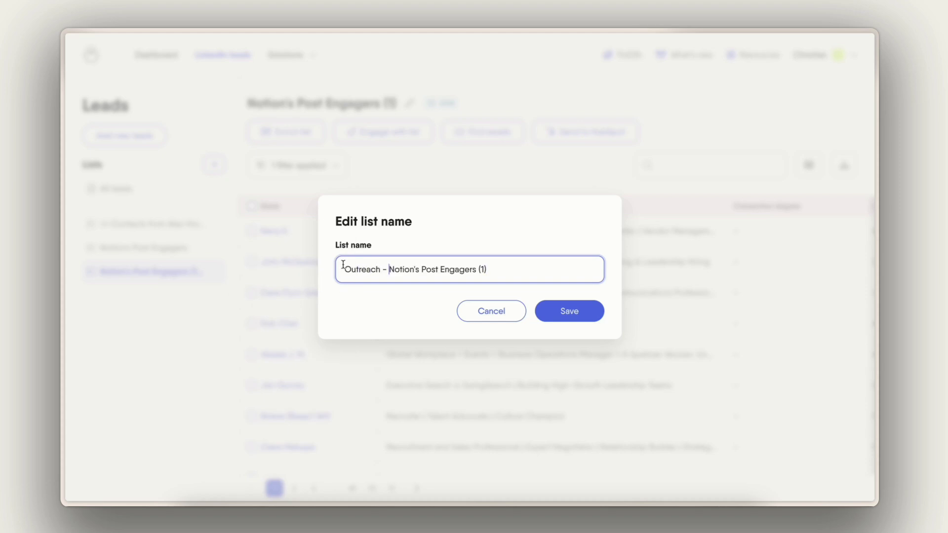
click(575, 311)
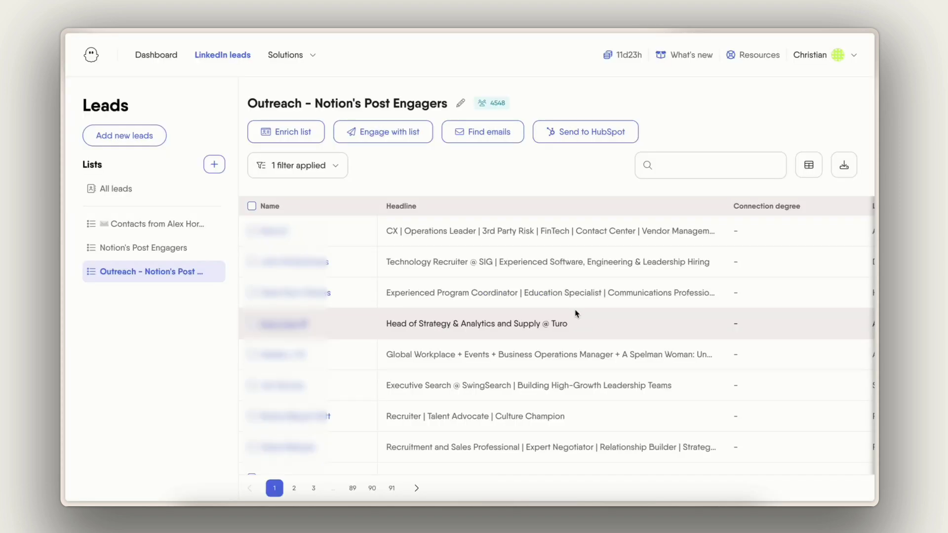
Add a filter condition: Company does not contain 'Notion'.
click(335, 167)
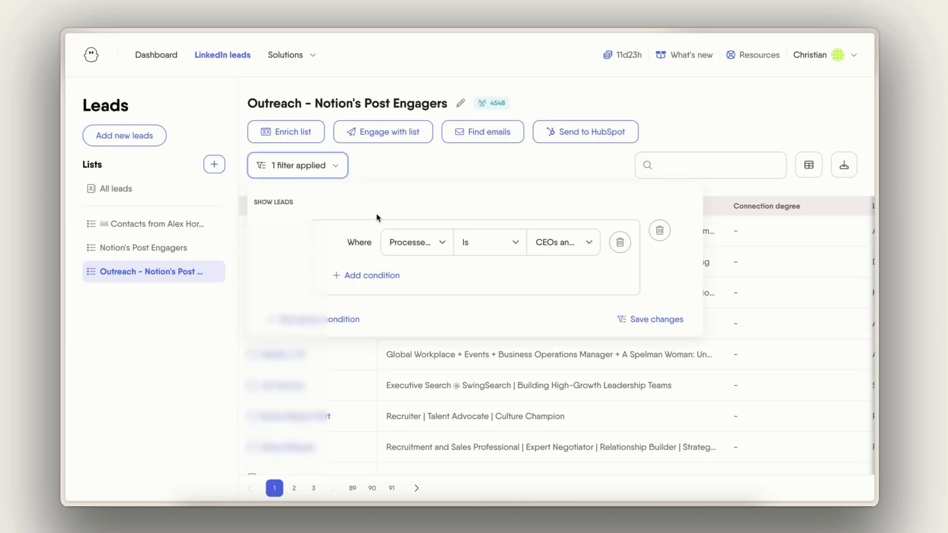
click(366, 275)
click(444, 280)
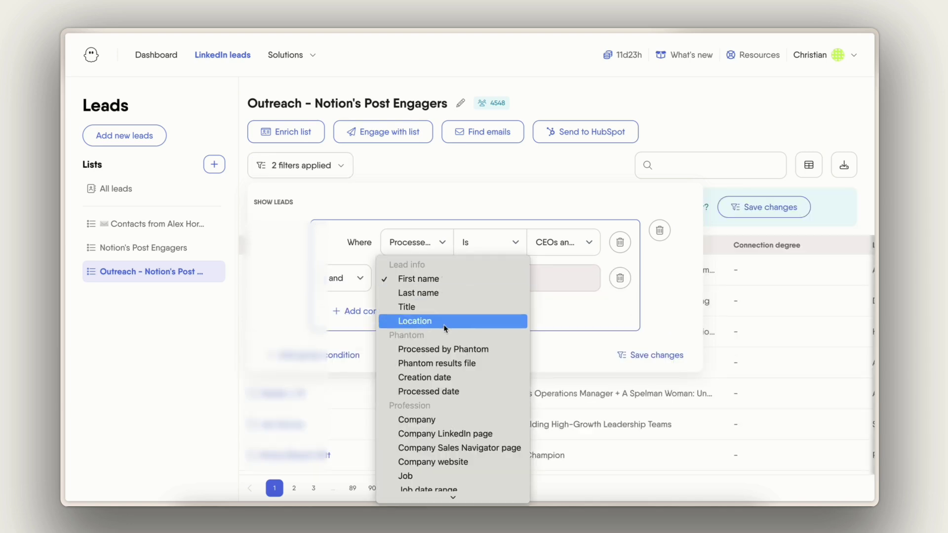
click(448, 419)
click(502, 290)
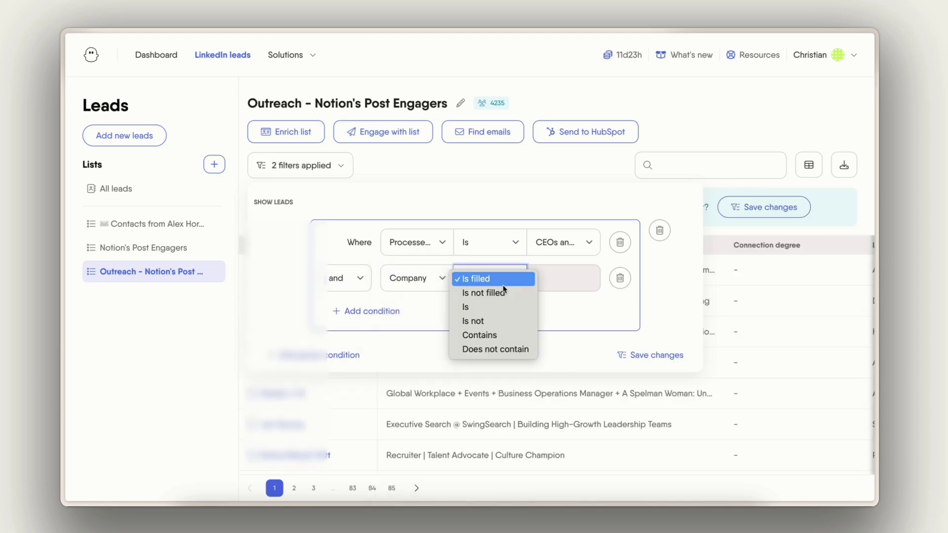
click(494, 350)
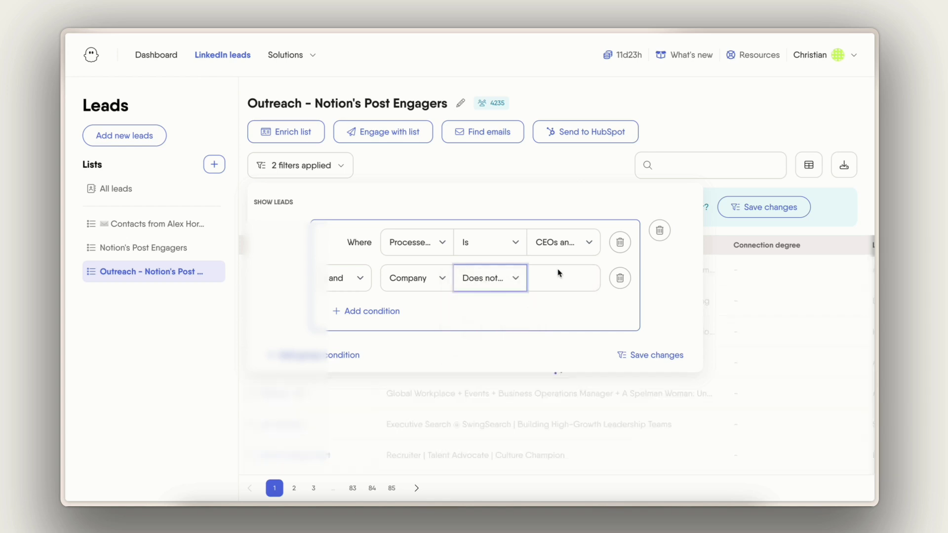
click(558, 273)
text(Notion)
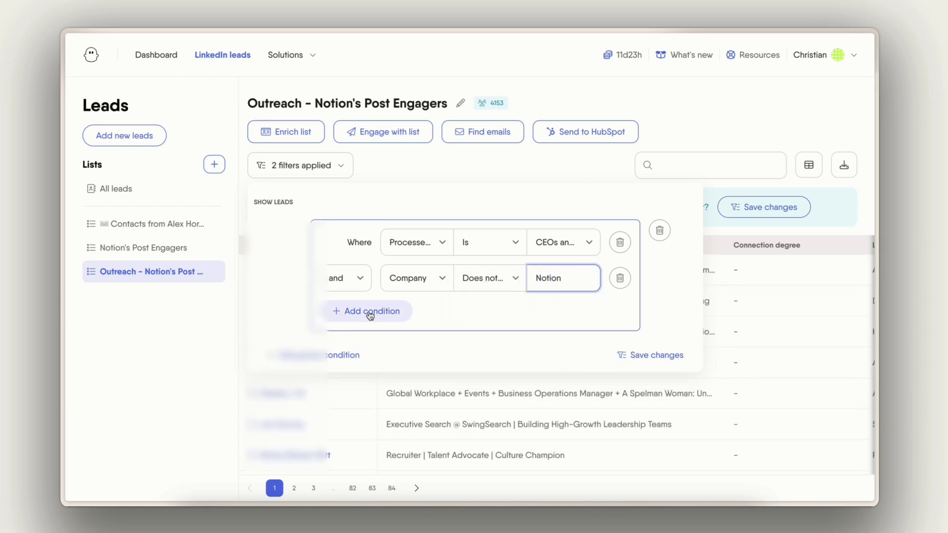
Add a filter group with the condition Job contains 'CEO'.
click(318, 355)
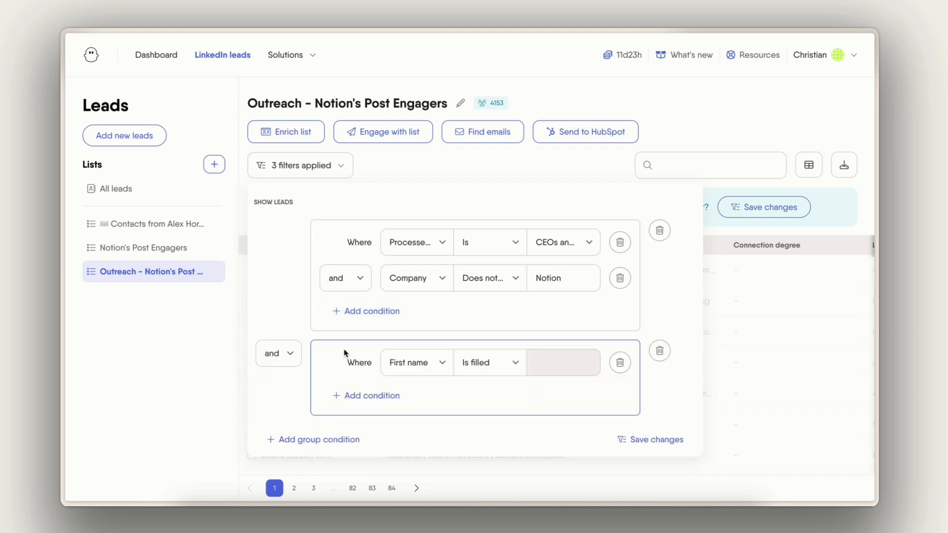
click(424, 362)
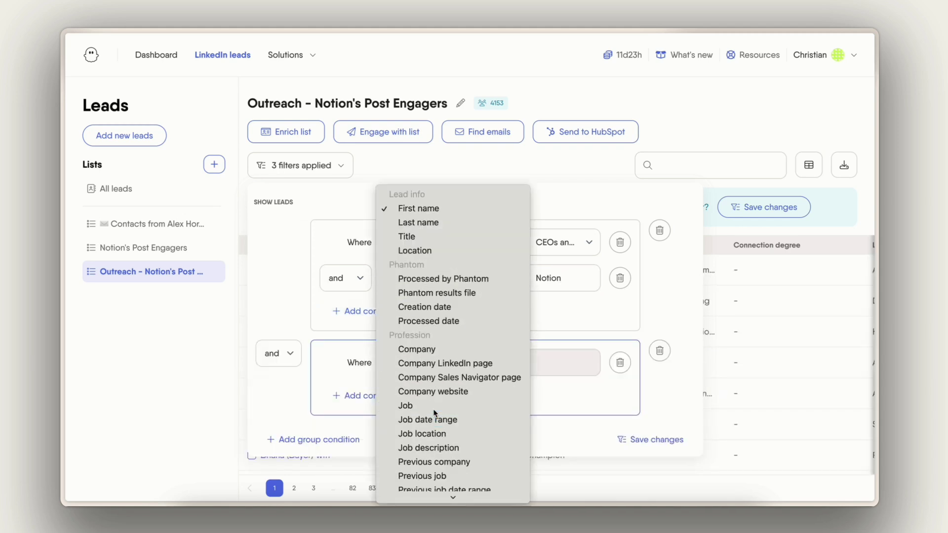
click(410, 402)
click(487, 369)
click(476, 415)
click(554, 360)
click(565, 451)
Add a second group condition: Job contains 'Co-Founder'.
click(365, 396)
click(395, 399)
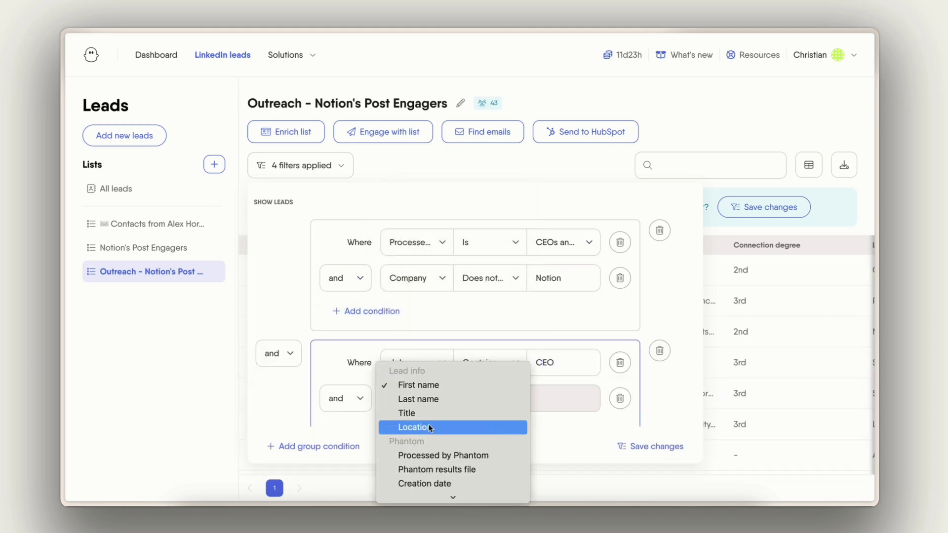
scroll(405, 427, down, 3)
click(390, 398)
click(489, 399)
click(476, 450)
click(564, 394)
text(Co-Fou)
click(575, 428)
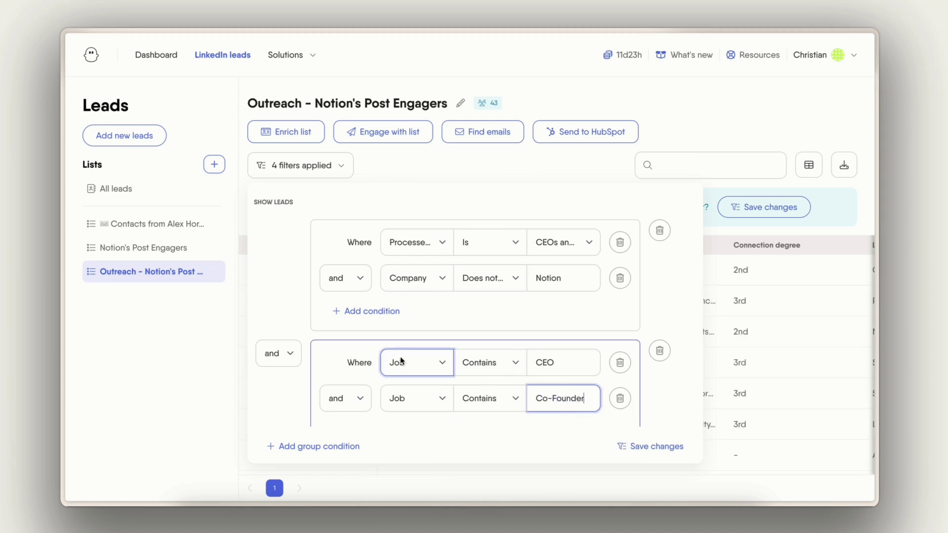
Join the two Job conditions with 'or', apply the filters, and select the product designer lead.
click(338, 398)
click(339, 414)
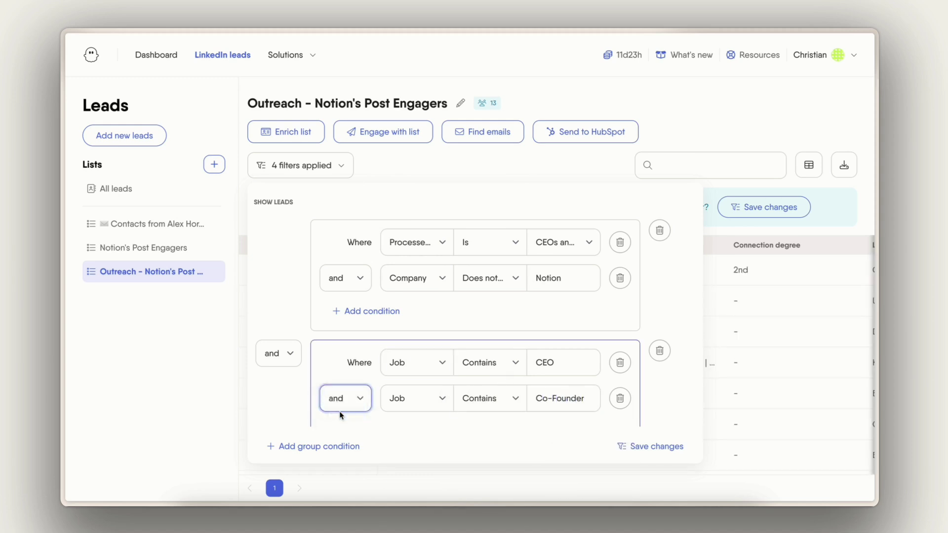
click(763, 207)
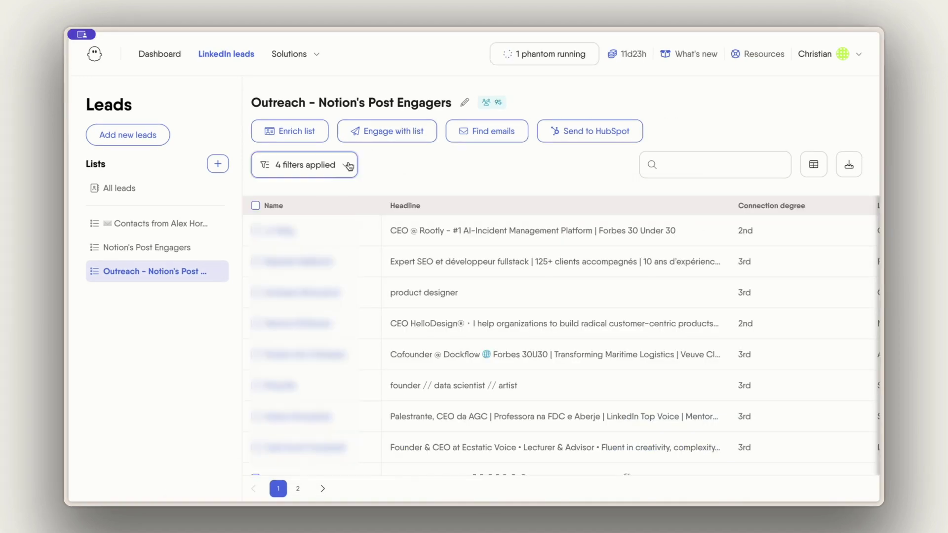
click(256, 293)
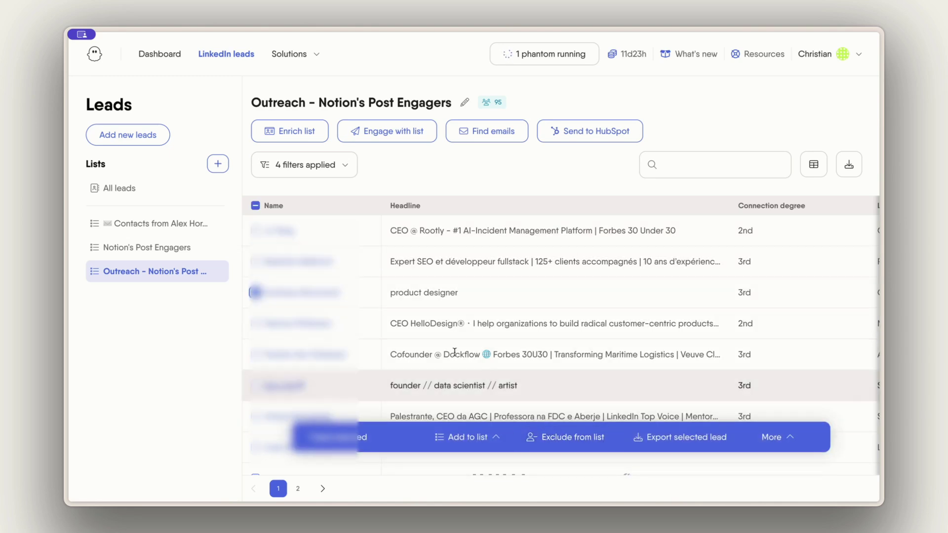
Deselect the product designer lead and launch the LinkedIn Outreach Flow for the list.
click(256, 293)
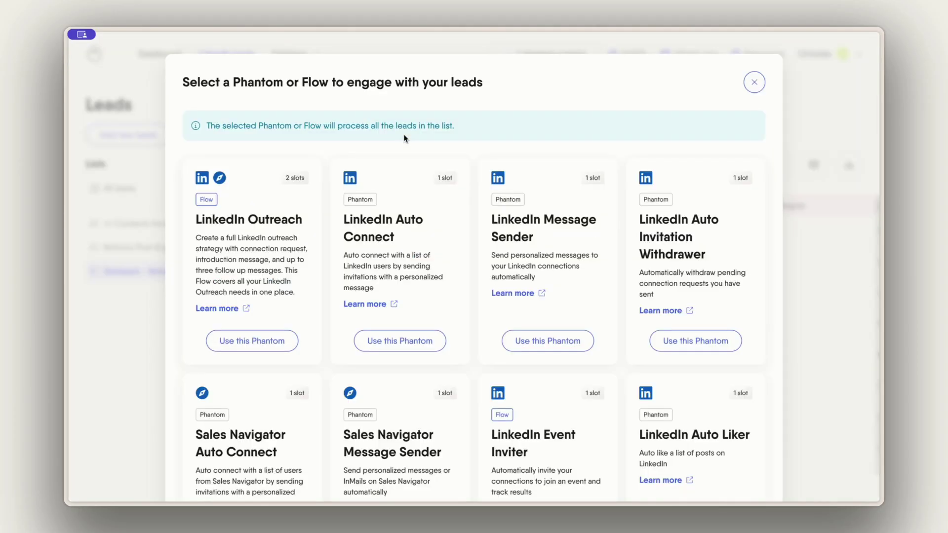
click(264, 350)
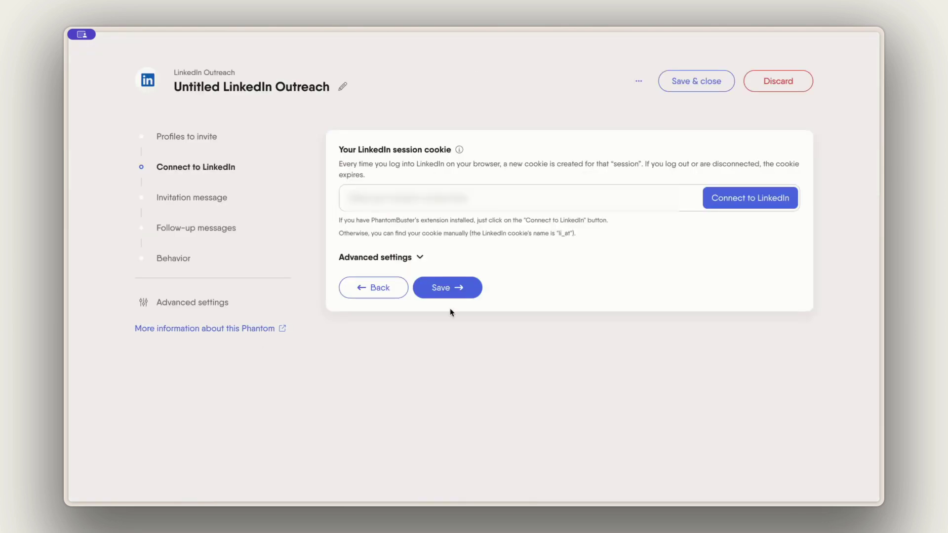
Connect LinkedIn, schedule a pasted first follow-up message offering Notion setup help, and save.
click(734, 203)
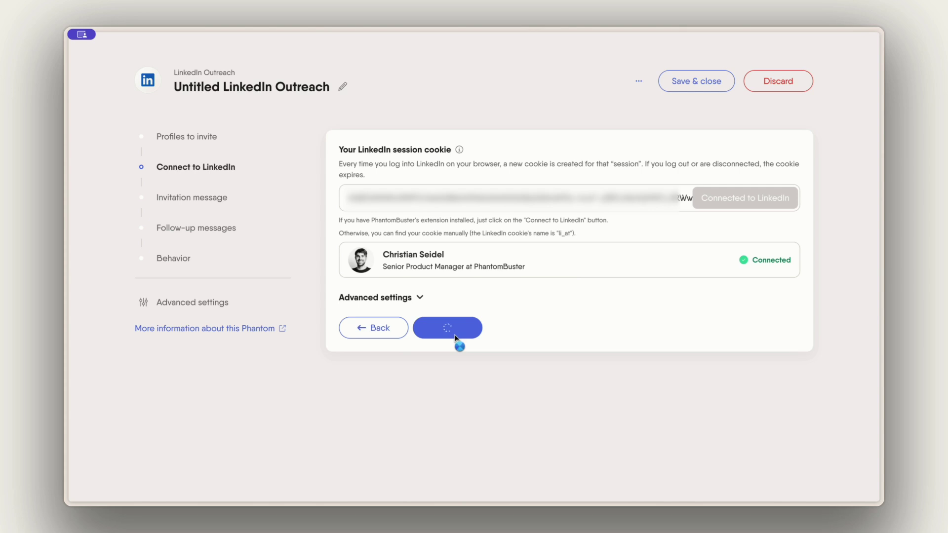
click(449, 391)
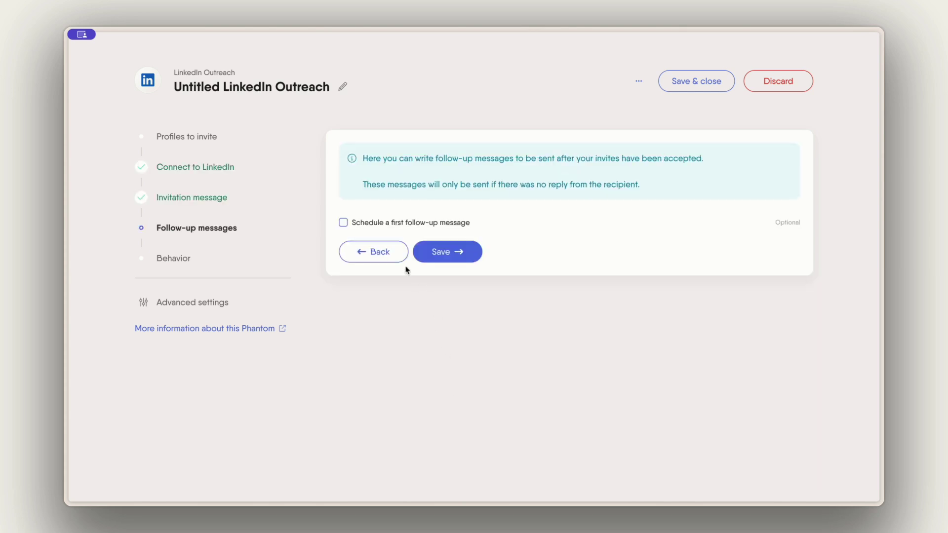
click(366, 227)
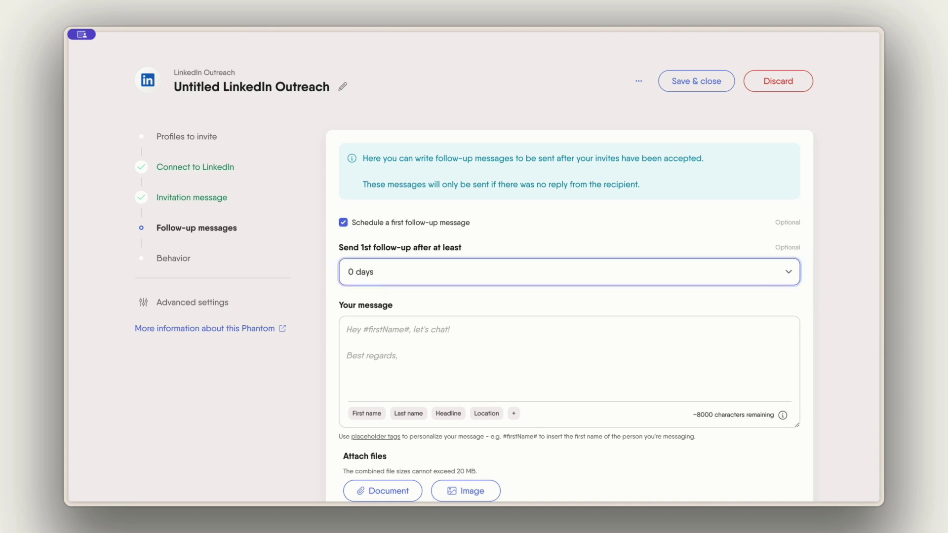
click(384, 336)
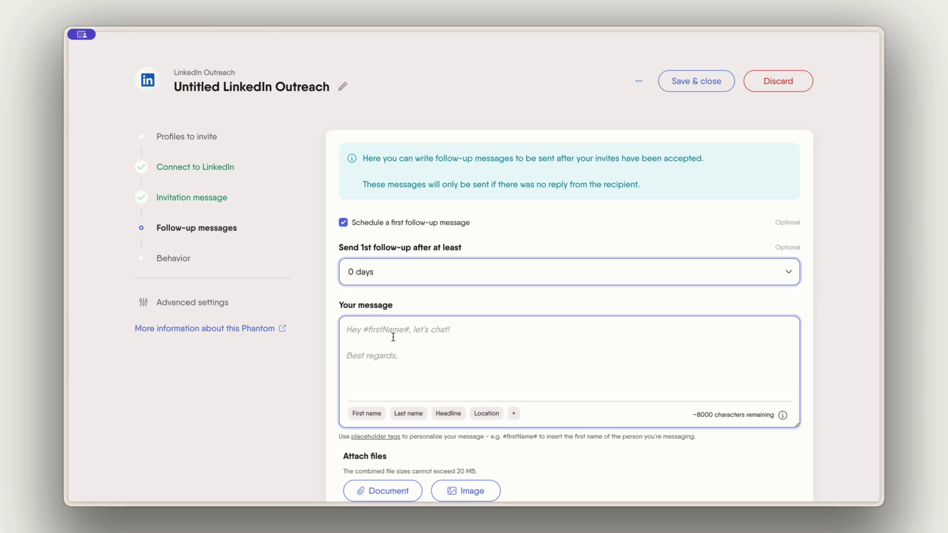
text(Hi #firstName#,  I noticed you recently engaged with Notion's latest post. As an agency specializing in optimizing Notion setups for SaaS companies, we help teams like yours work more efficiently and effectively.  Would you be interested in a quick chat to see how Notion could do magic for you? :))
scroll(386, 343, down, 2)
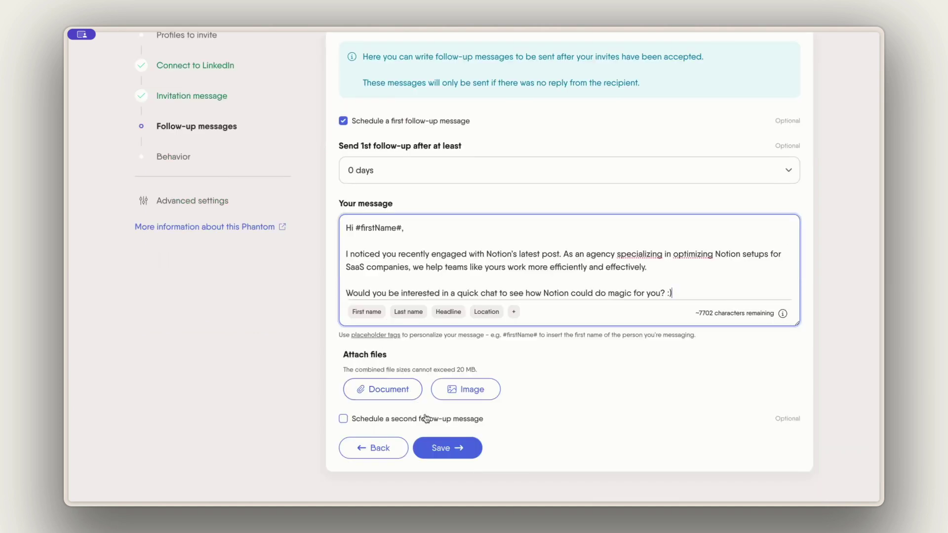
click(445, 447)
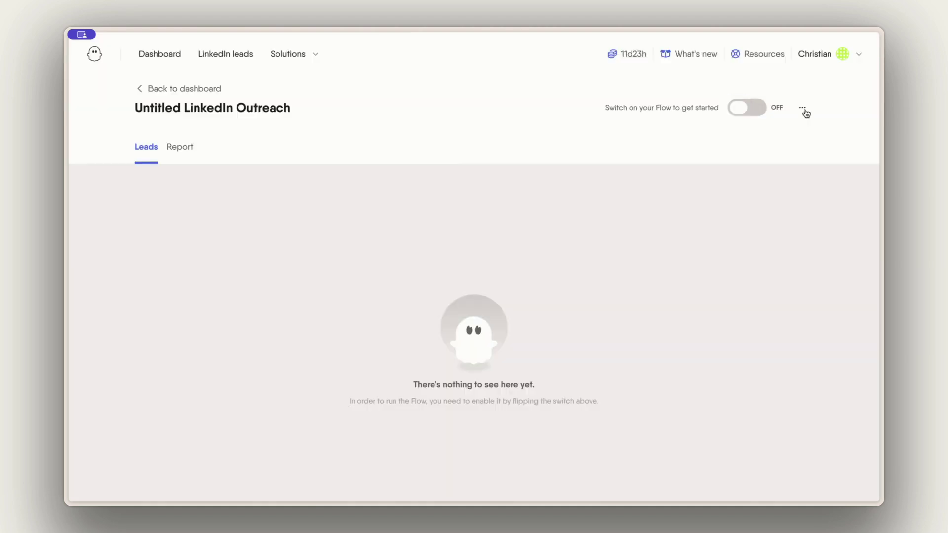
Rename the flow to 'Notion Posts CEOs and Co-Founders - LinkedIn Outreach', enable it, and open its leads.
click(802, 107)
click(765, 178)
double_click(360, 269)
key(BackSpace)
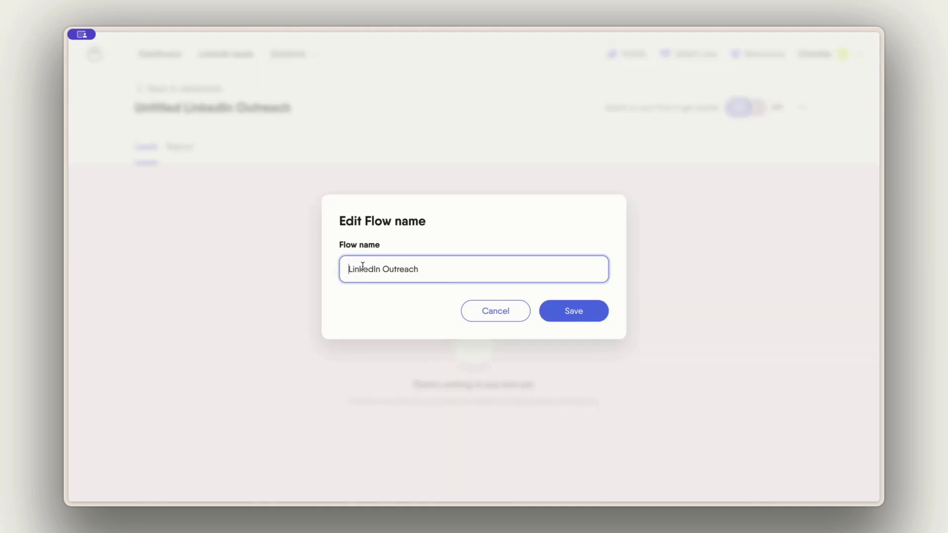
text(Notion Posts CEO)
text(s and Co-Founders -)
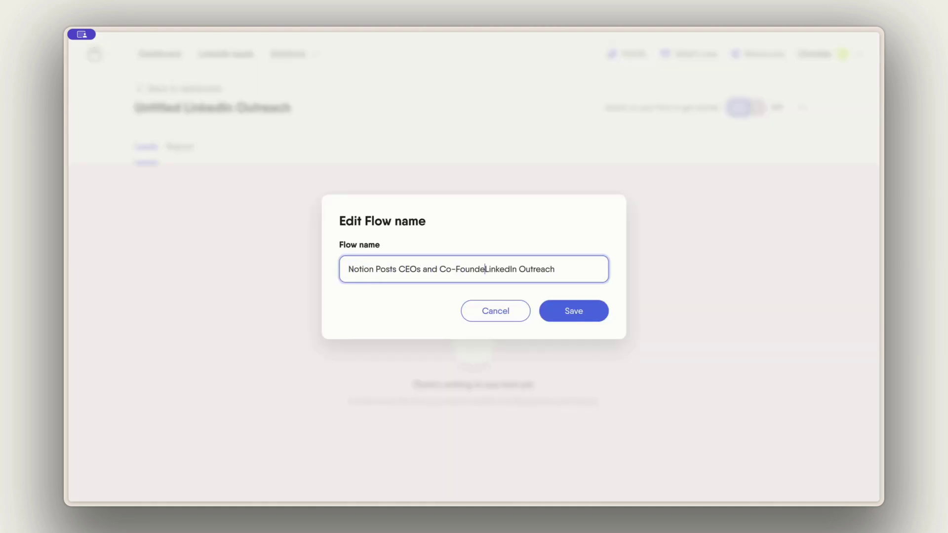
click(583, 311)
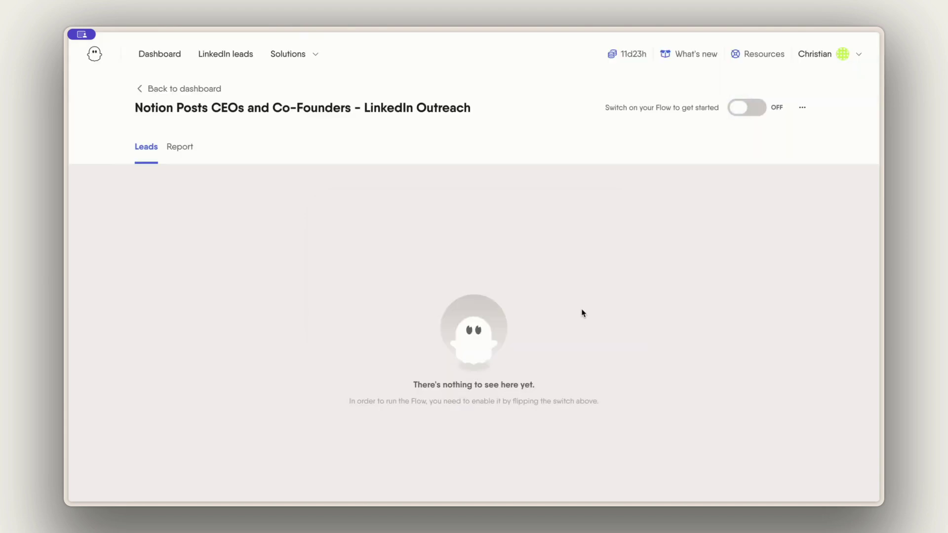
click(760, 114)
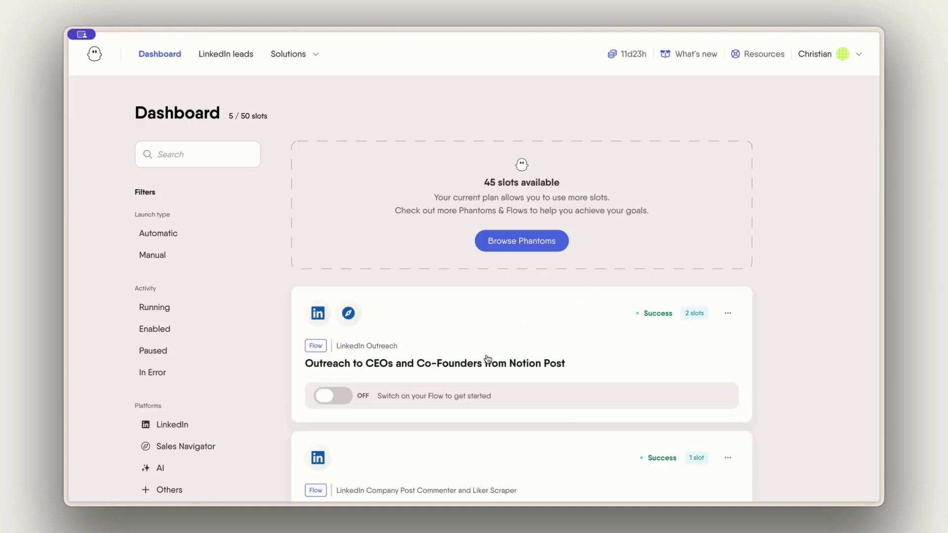
click(488, 359)
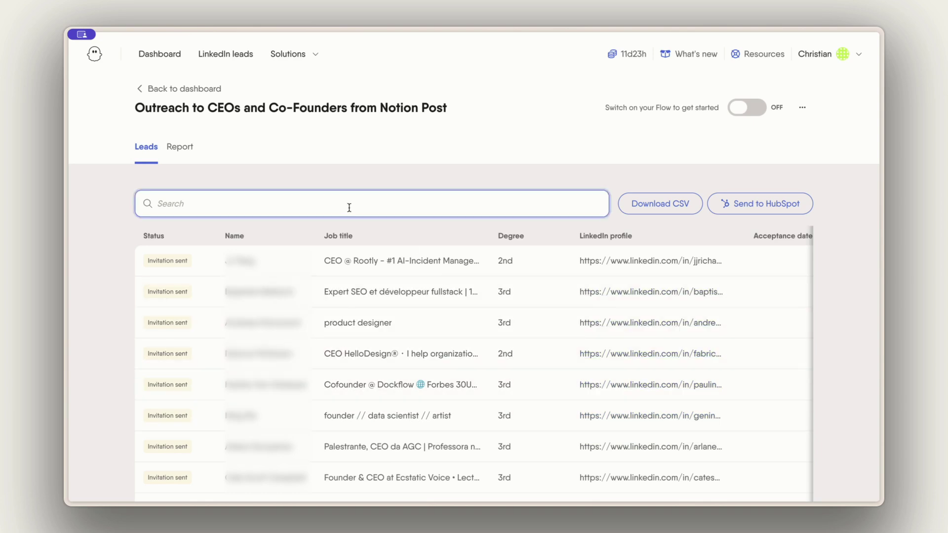
Review the outreach flow's report showing 15m00s saved, 58 profiles collected and 10 invites sent.
click(181, 147)
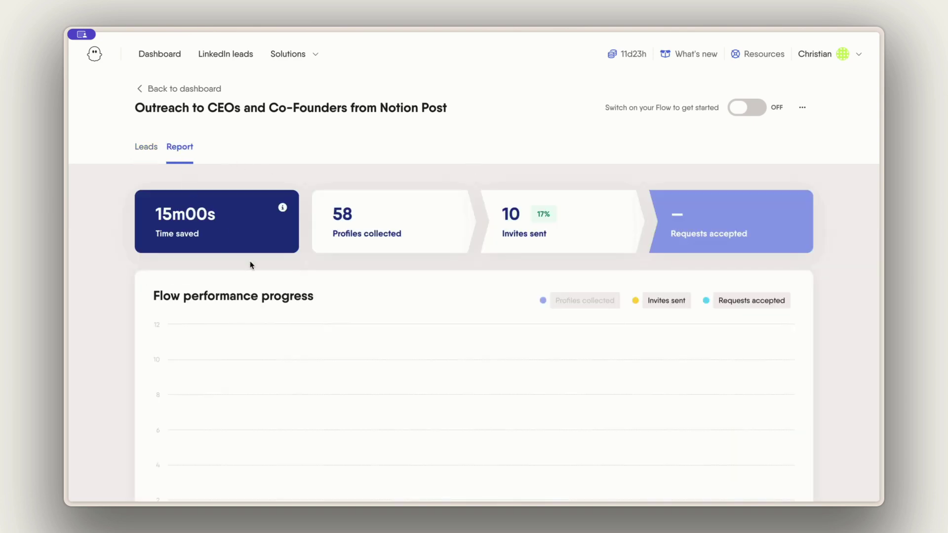